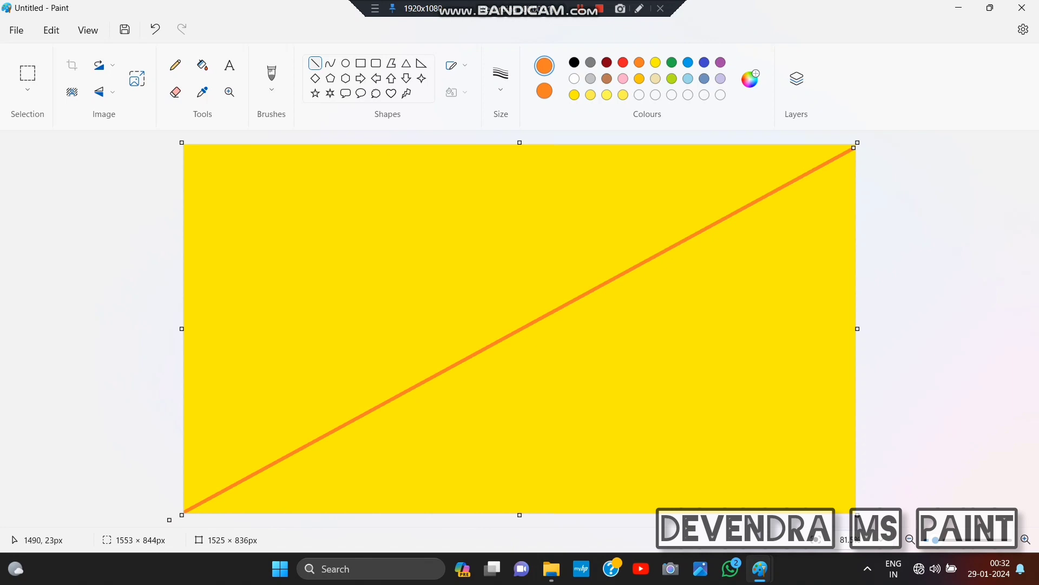
- Extend the orange diagonal line into the upper corner and fill the area above it with orange
drag(854, 147, 865, 139)
click(203, 65)
click(260, 206)
- Resize the image to 1 pixel wide without maintaining the aspect ratio
click(137, 79)
click(531, 214)
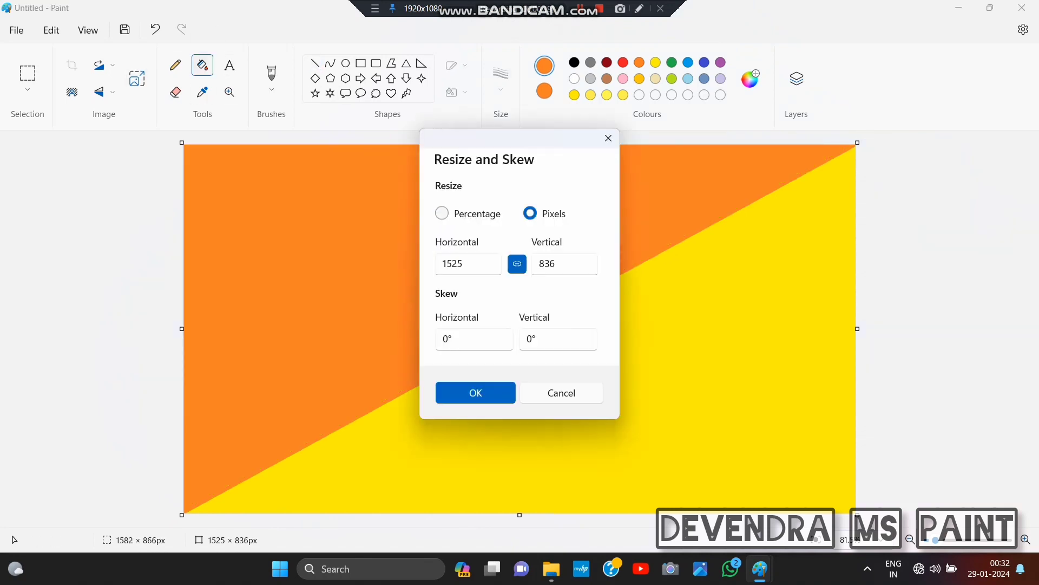
click(517, 263)
double_click(454, 264)
key(BackSpace)
text(1)
click(476, 393)
- Resize the image to 1525 pixels wide with the aspect ratio unlocked to produce an orange-to-yellow gradient
click(137, 78)
click(530, 214)
click(517, 263)
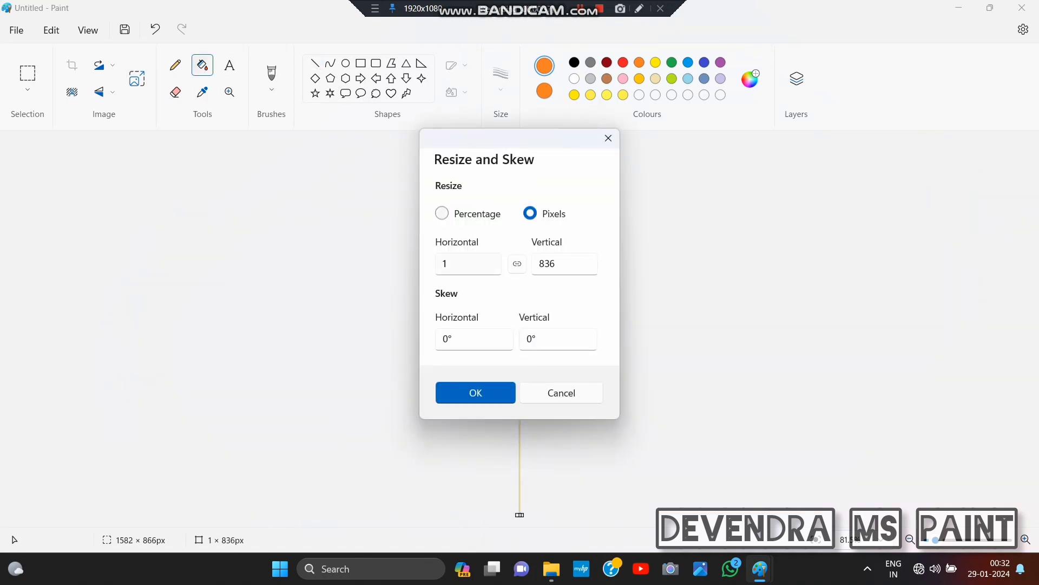
click(458, 264)
text(525)
key(Return)
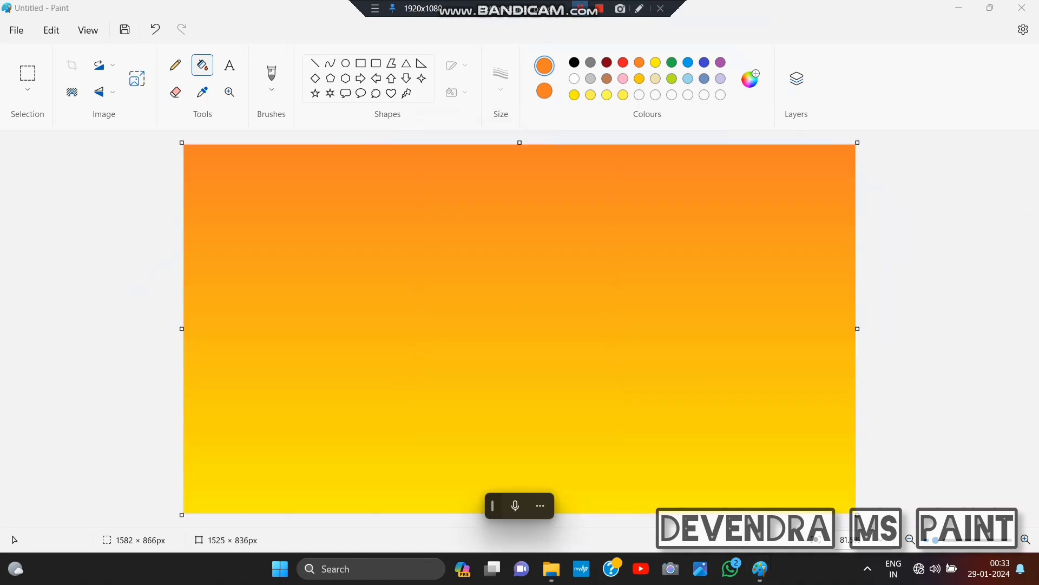
key(ctrl+a)
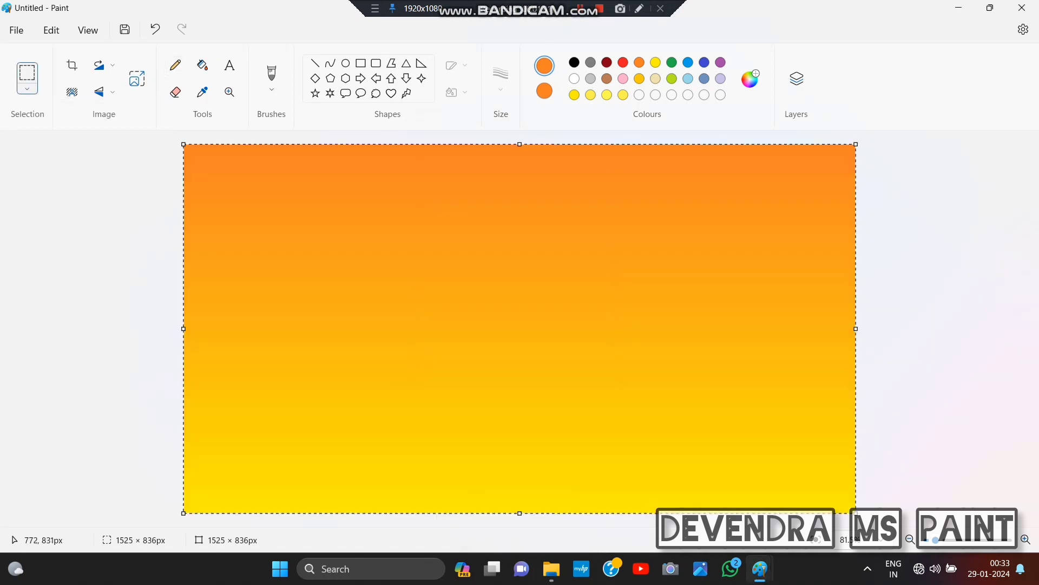
drag(524, 512, 521, 352)
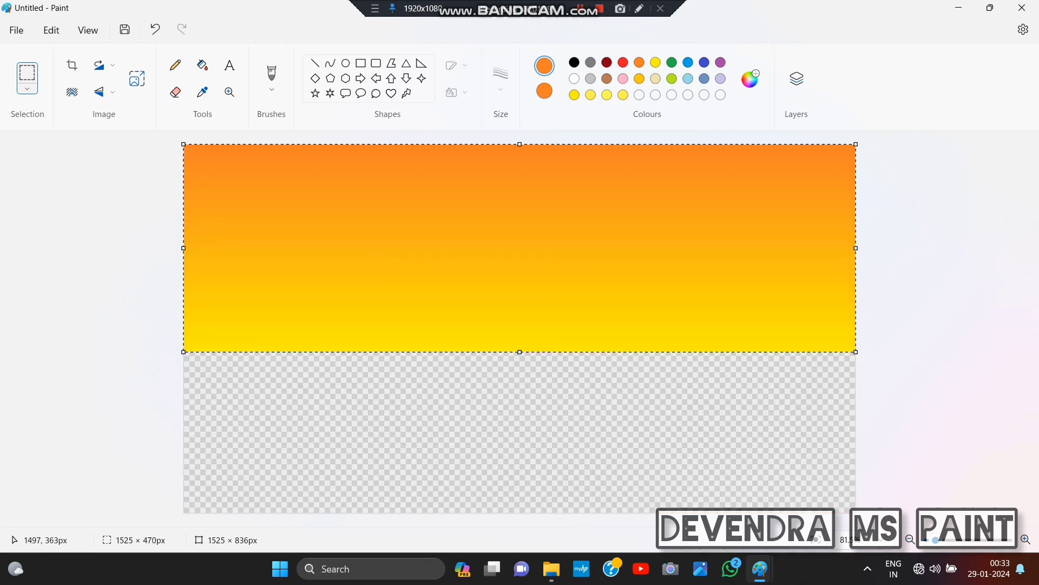
key(ctrl+z)
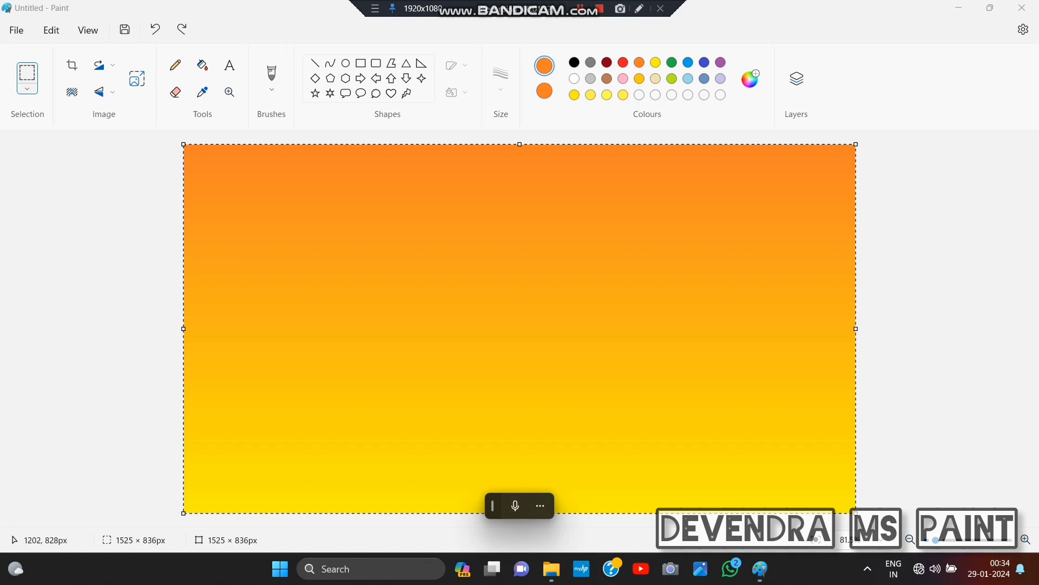
- Select the whole gradient and squash it vertically to about 536 px high, keeping its upper edge in place
click(28, 89)
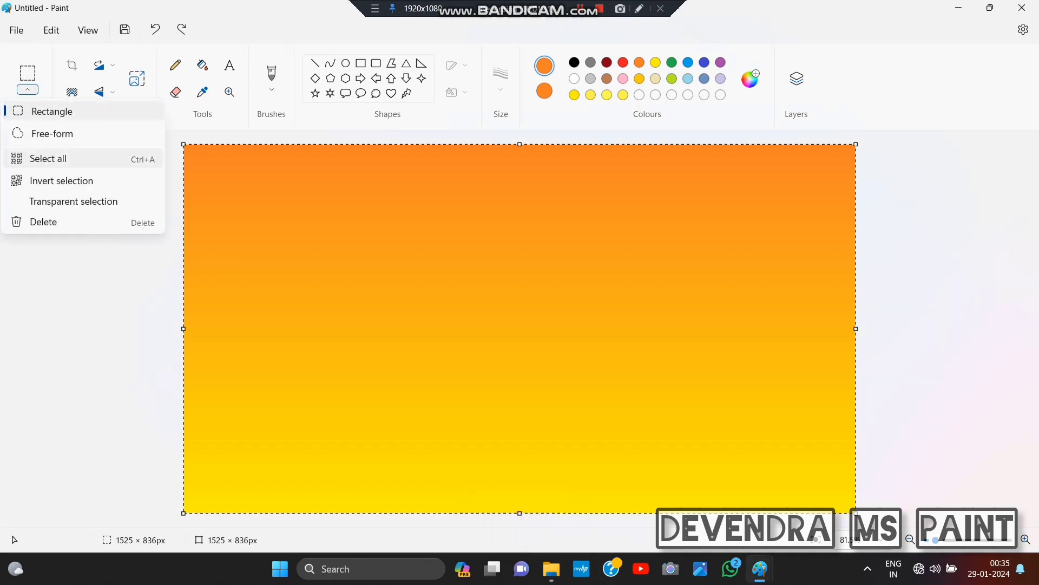
click(47, 158)
drag(522, 513, 520, 380)
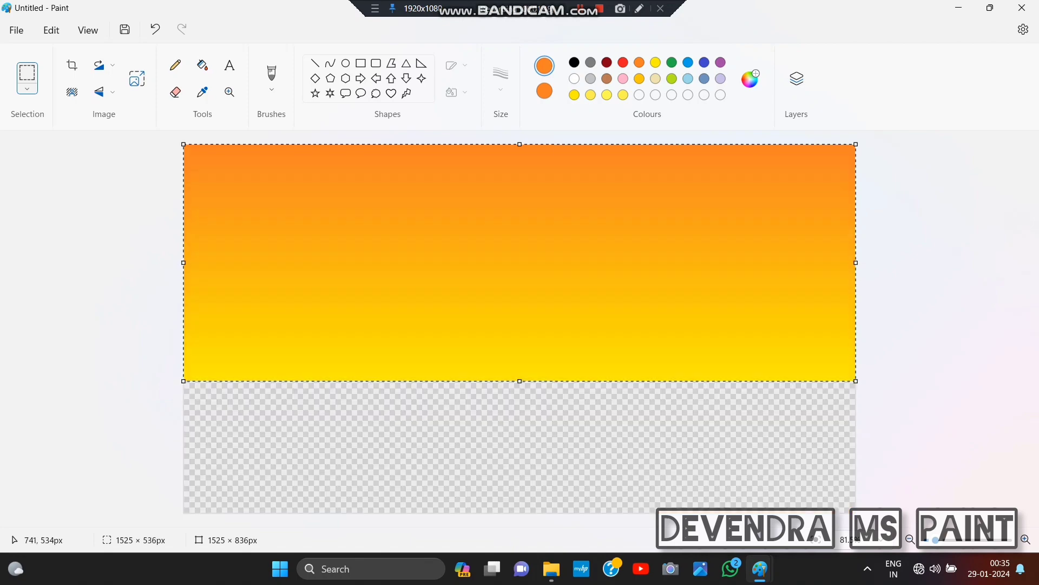
- Paste the temple picture over the gradient and enlarge it to about 1527 × 1224 px
key(ctrl+v)
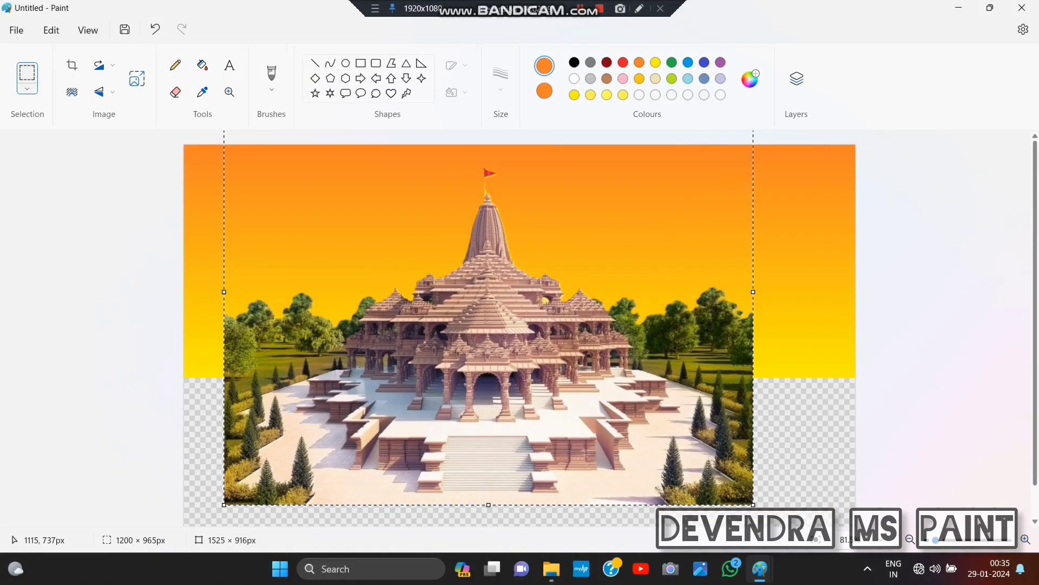
drag(676, 470, 660, 439)
drag(738, 474, 795, 519)
drag(704, 466, 677, 428)
drag(768, 483, 815, 523)
drag(719, 463, 694, 434)
drag(789, 493, 820, 515)
mouse_move(723, 462)
mouse_down()
mouse_move(761, 481)
mouse_move(752, 485)
mouse_move(729, 445)
mouse_up()
drag(826, 496, 835, 507)
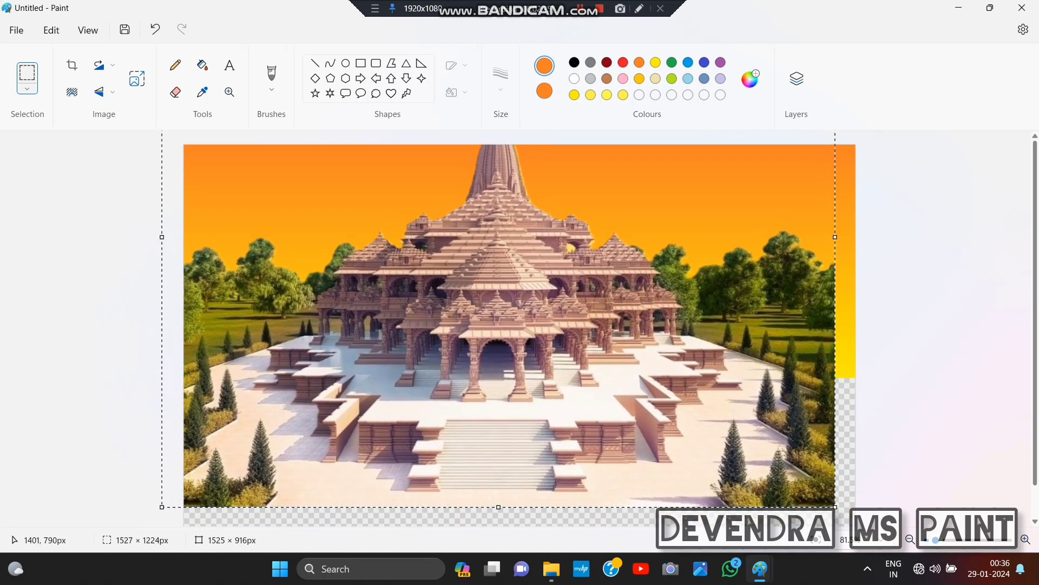
- Shrink the temple picture to about 1385 × 1160 px while repositioning it on the canvas
mouse_move(751, 470)
mouse_down()
mouse_move(765, 493)
mouse_move(746, 461)
mouse_up()
drag(831, 495, 808, 487)
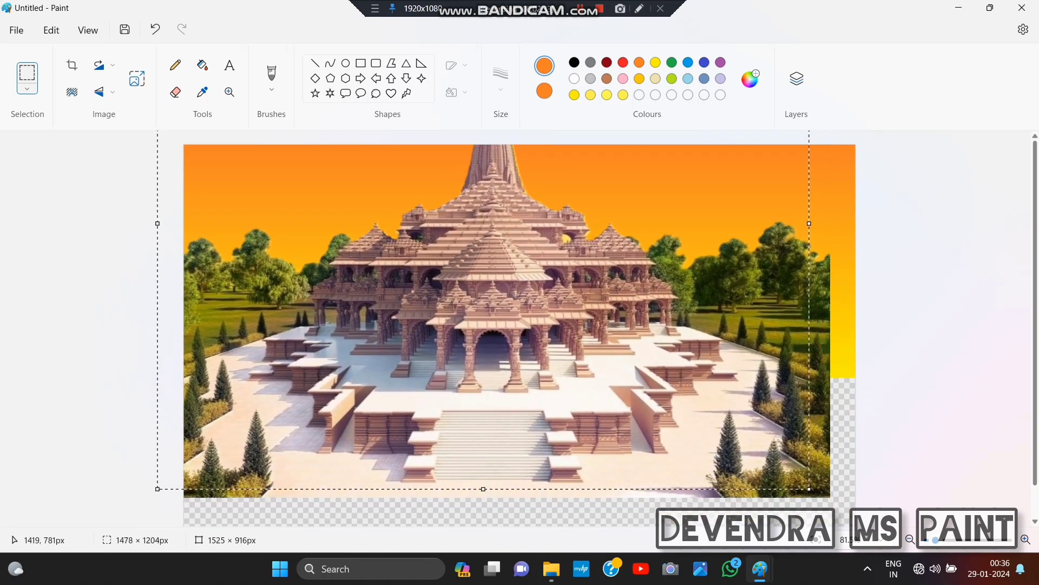
drag(720, 439, 752, 521)
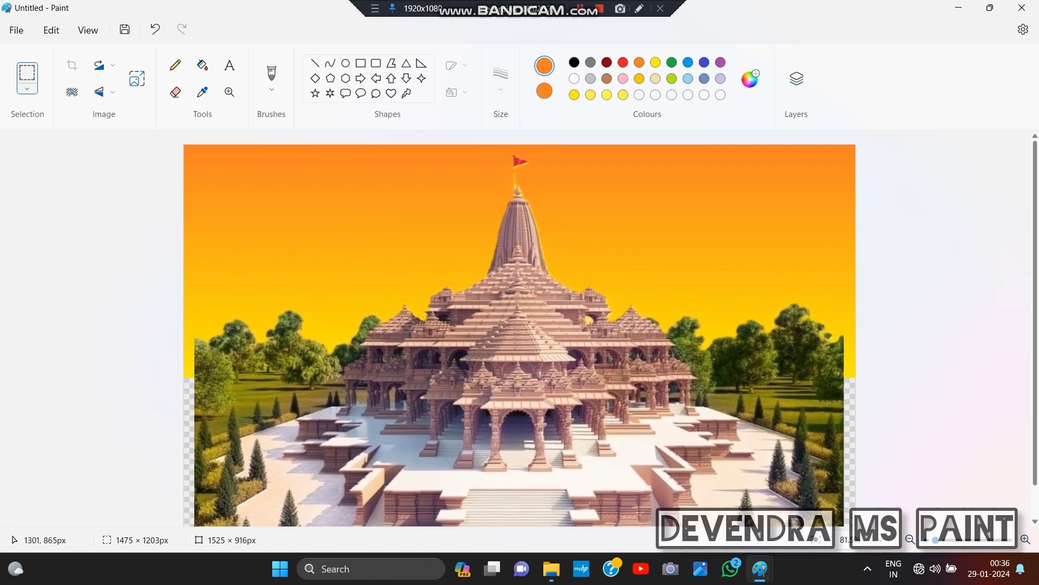
drag(757, 525, 742, 479)
drag(828, 519, 806, 508)
mouse_move(677, 440)
mouse_down()
mouse_move(708, 485)
mouse_move(688, 428)
mouse_up()
drag(817, 513, 799, 505)
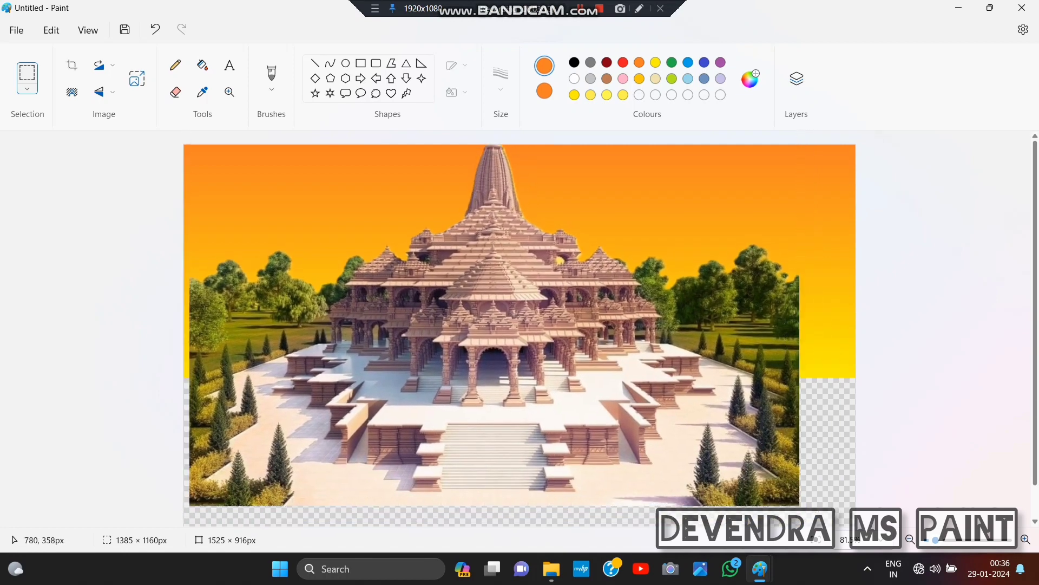
- Scale the temple picture down to about 1243 × 1057 px and move it down until the flag shows against the sky
mouse_move(528, 302)
mouse_down()
mouse_move(552, 325)
mouse_move(536, 302)
mouse_up()
drag(808, 505, 751, 481)
drag(593, 404, 643, 435)
drag(766, 488, 762, 470)
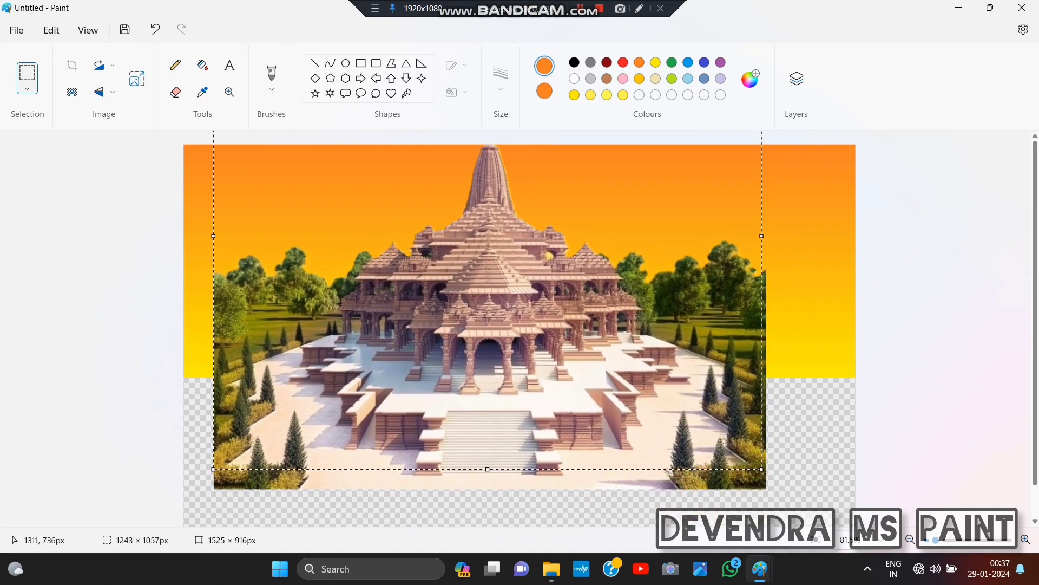
drag(572, 390, 594, 448)
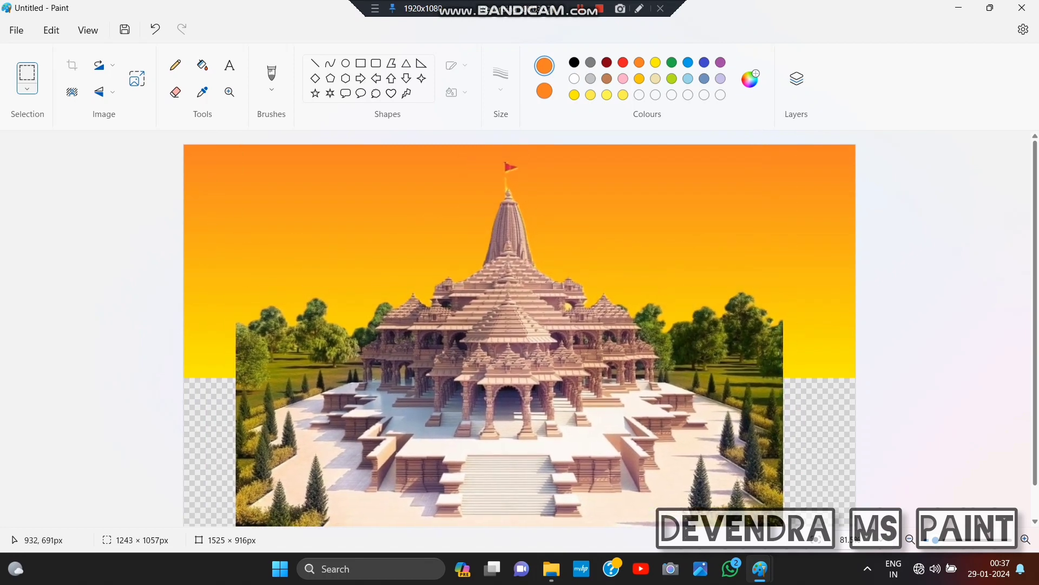
- Stretch the temple picture horizontally to both canvas edges, about 1532 px wide, and deselect it
drag(784, 297, 857, 297)
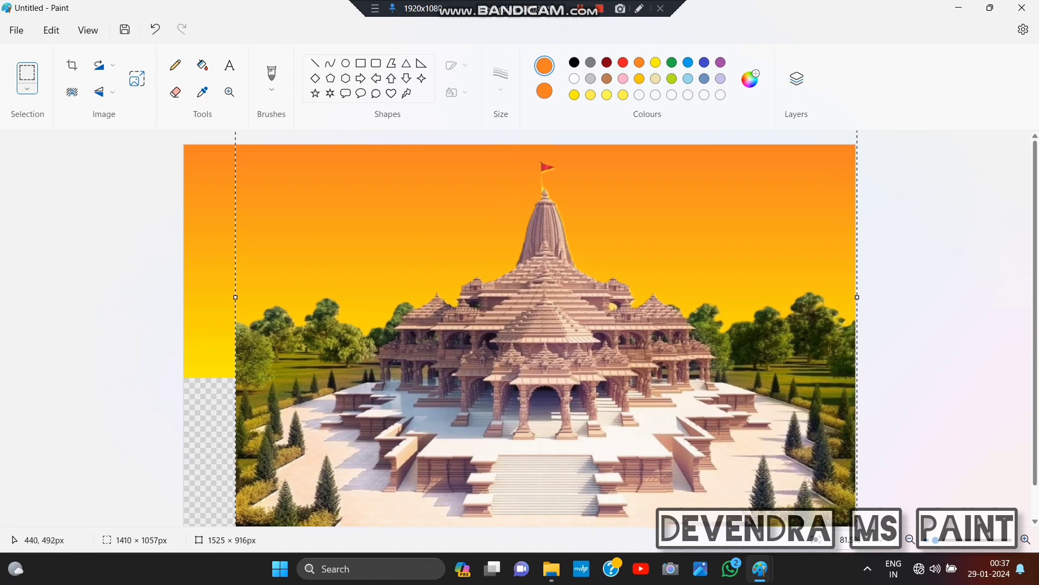
drag(235, 297, 182, 298)
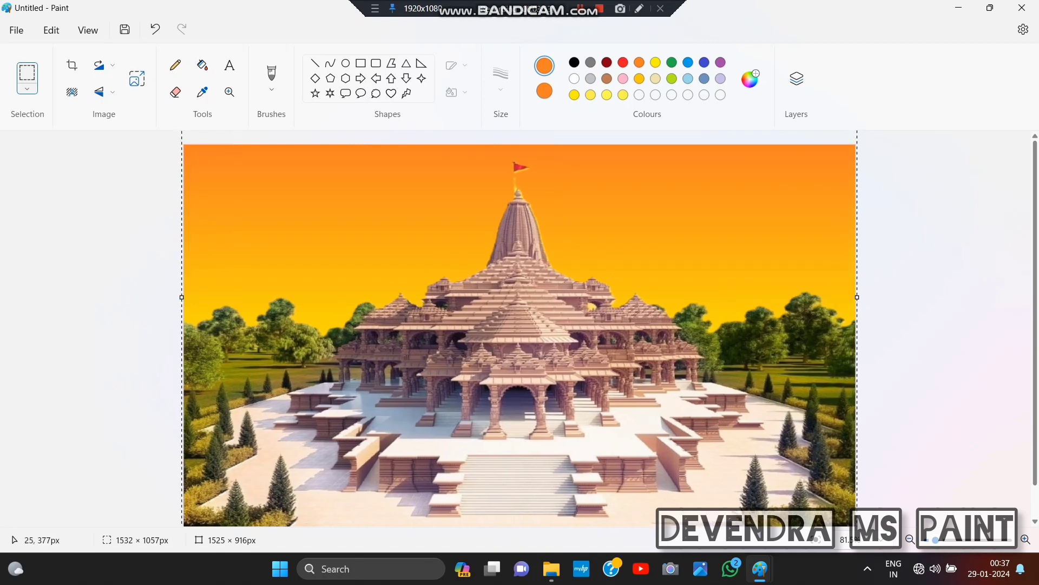
click(129, 303)
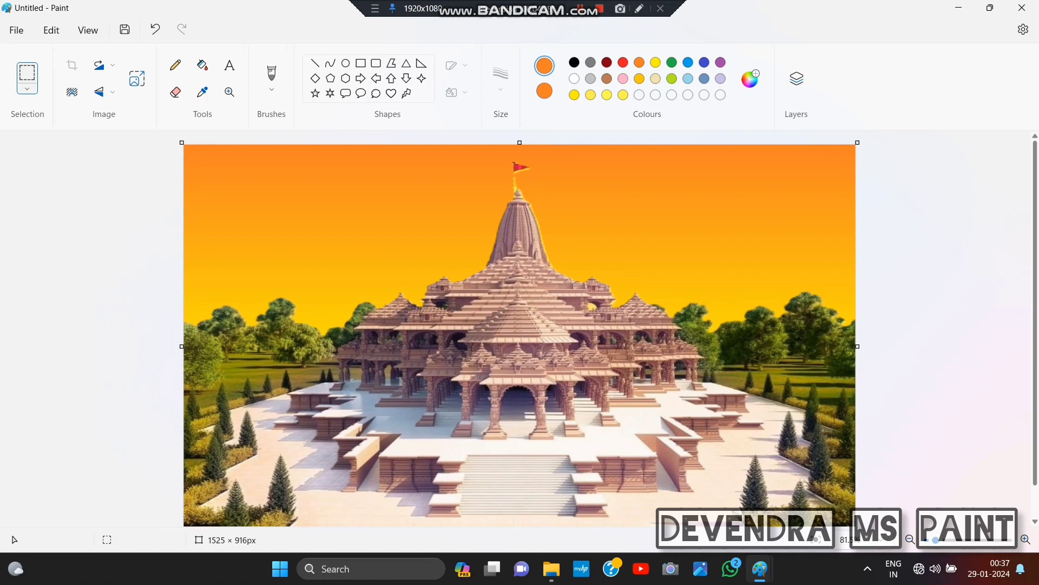
- Choose a pencil-textured brush and set it to the thickest stroke size
click(272, 89)
click(271, 332)
click(501, 81)
click(502, 205)
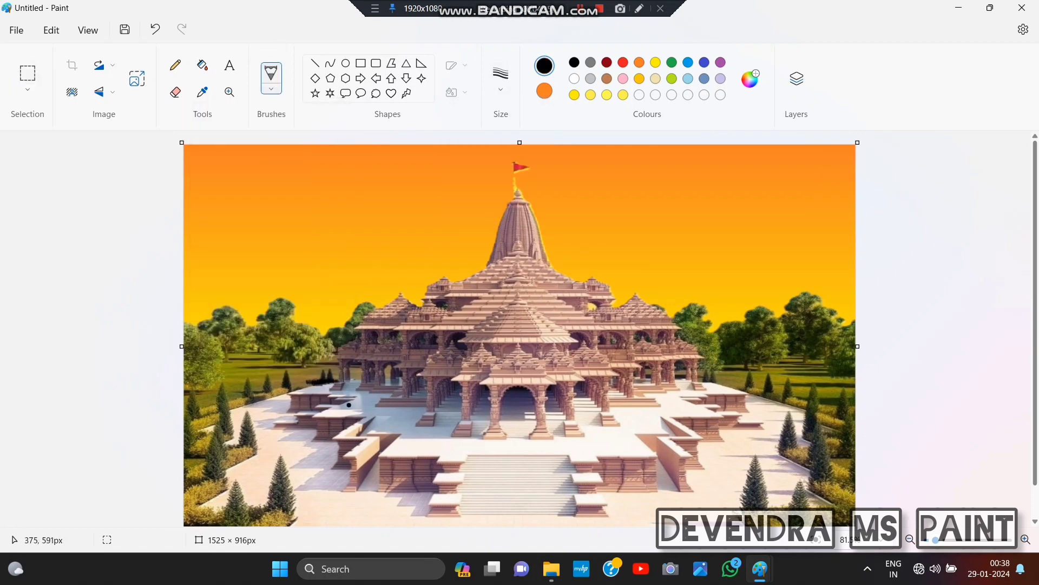
click(500, 82)
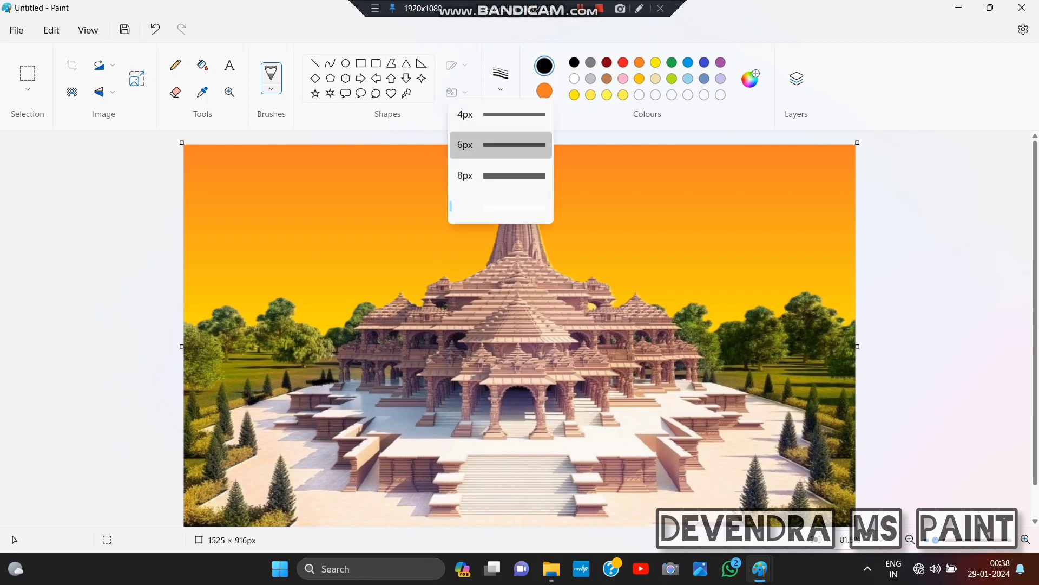
click(501, 206)
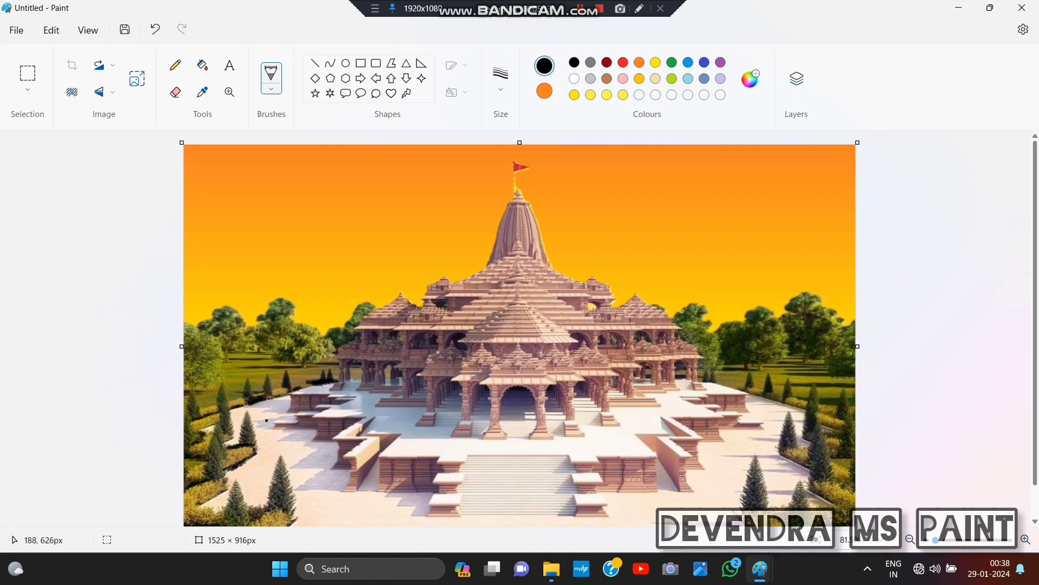
- Set the colour to grey #8F8F8F and paint over the wall shadows on the paving to the left of the temple
click(750, 79)
drag(566, 289, 566, 202)
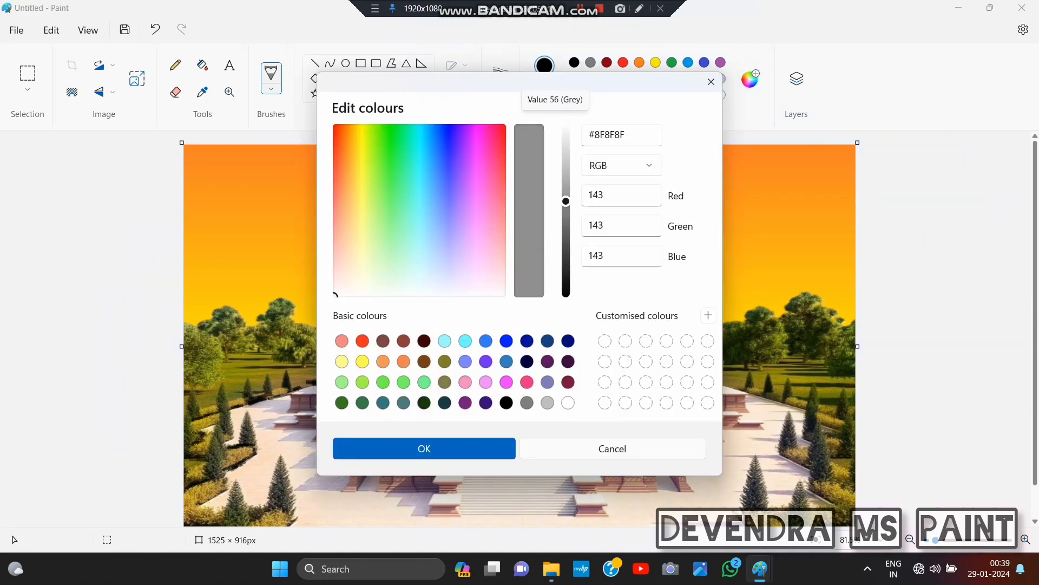
click(424, 448)
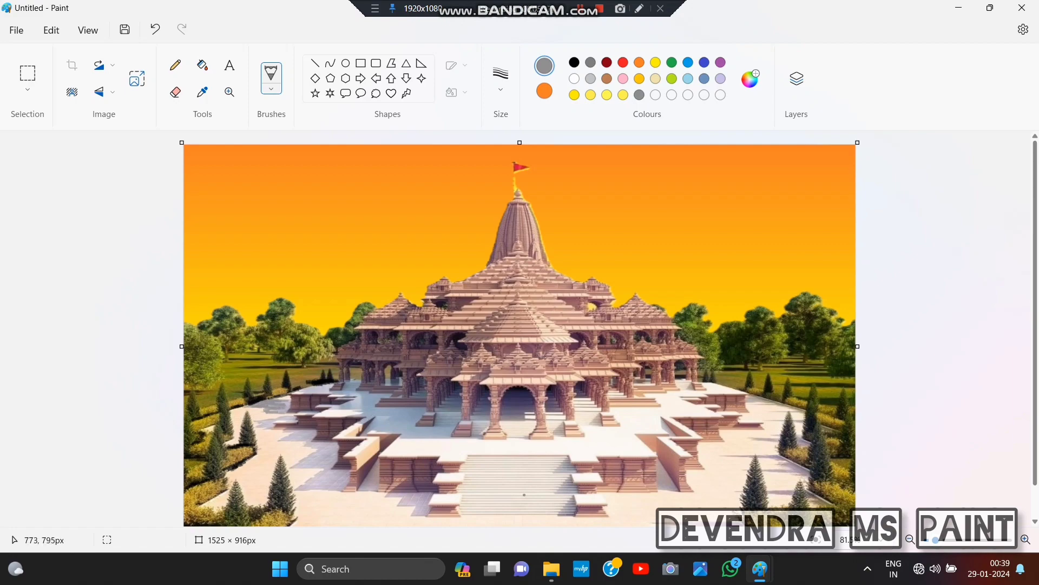
ctrl+scroll(524, 494, up, 5)
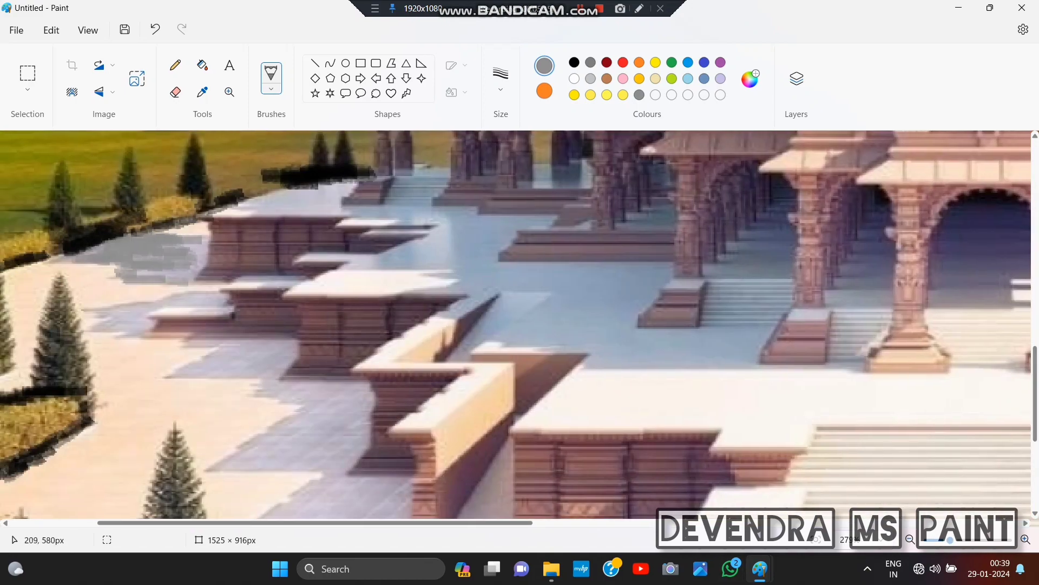
mouse_move(94, 250)
mouse_down()
mouse_move(134, 261)
mouse_move(127, 280)
mouse_move(179, 271)
mouse_move(194, 246)
mouse_move(209, 244)
mouse_move(185, 272)
mouse_move(173, 268)
mouse_move(201, 274)
mouse_move(176, 306)
mouse_move(201, 301)
mouse_move(109, 309)
mouse_move(137, 312)
mouse_move(128, 327)
mouse_move(142, 320)
mouse_move(95, 331)
mouse_move(130, 330)
mouse_move(265, 374)
mouse_move(194, 340)
mouse_move(277, 341)
mouse_move(216, 349)
mouse_move(269, 346)
mouse_move(254, 361)
mouse_move(183, 370)
mouse_move(270, 388)
mouse_move(372, 388)
mouse_move(269, 397)
mouse_move(362, 396)
mouse_move(297, 411)
mouse_move(305, 413)
mouse_move(292, 425)
mouse_move(354, 395)
mouse_move(341, 431)
mouse_move(337, 412)
mouse_move(363, 412)
mouse_move(305, 445)
mouse_move(269, 430)
mouse_move(270, 448)
mouse_move(349, 447)
mouse_move(363, 410)
mouse_move(360, 440)
mouse_move(332, 454)
mouse_move(354, 462)
mouse_move(280, 466)
mouse_move(258, 435)
mouse_move(222, 463)
mouse_up()
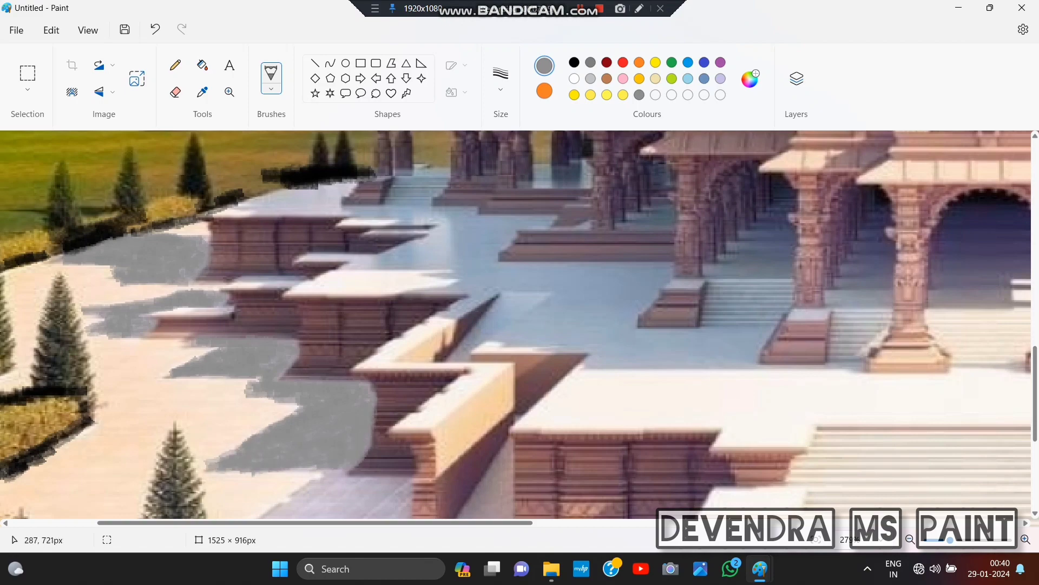
scroll(317, 383, down, 3)
mouse_move(252, 356)
mouse_down()
mouse_move(233, 368)
mouse_move(346, 352)
mouse_move(249, 333)
mouse_move(357, 346)
mouse_move(332, 308)
mouse_move(245, 336)
mouse_move(327, 294)
mouse_move(379, 346)
mouse_move(374, 325)
mouse_move(340, 298)
mouse_move(392, 317)
mouse_up()
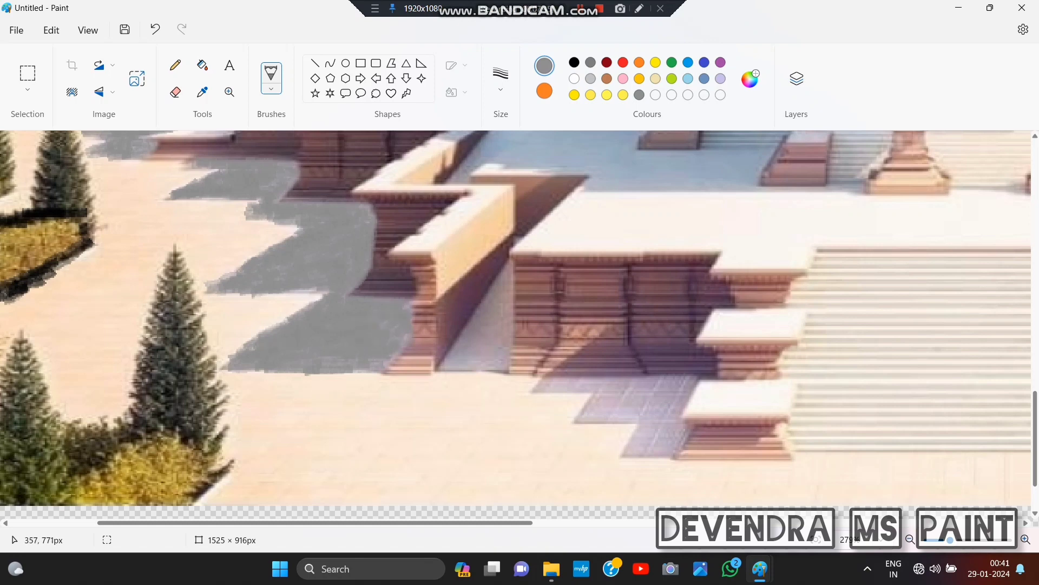
mouse_move(590, 388)
mouse_down()
mouse_move(558, 389)
mouse_move(537, 387)
mouse_move(597, 388)
mouse_move(536, 390)
mouse_move(694, 384)
mouse_move(589, 405)
mouse_move(579, 419)
mouse_move(645, 403)
mouse_move(641, 418)
mouse_move(671, 398)
mouse_up()
click(155, 30)
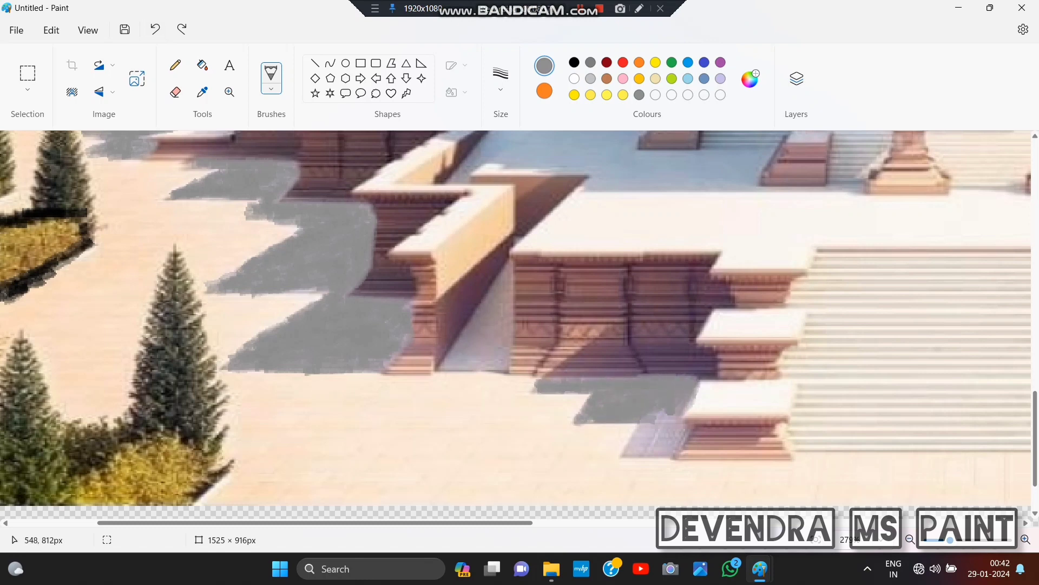
right_click(671, 397)
click(182, 30)
click(155, 30)
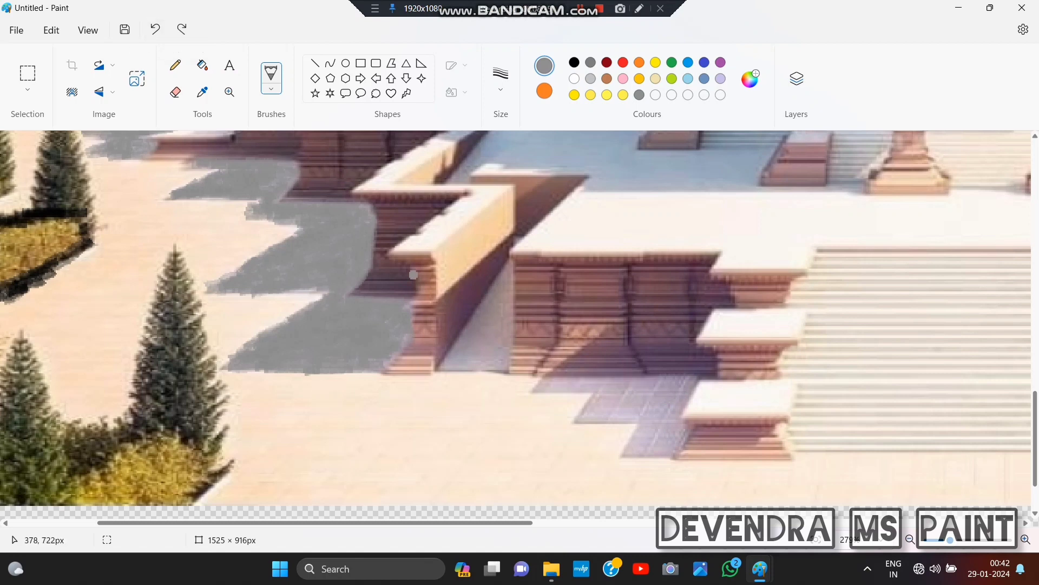
- Paint over the stepped shadow on the paving beside the front staircase in grey
mouse_move(560, 385)
mouse_down()
mouse_move(595, 392)
mouse_move(567, 379)
mouse_move(580, 421)
mouse_move(628, 423)
mouse_move(647, 398)
mouse_move(600, 384)
mouse_move(680, 395)
mouse_move(649, 383)
mouse_move(663, 411)
mouse_move(634, 441)
mouse_move(672, 444)
mouse_move(645, 439)
mouse_up()
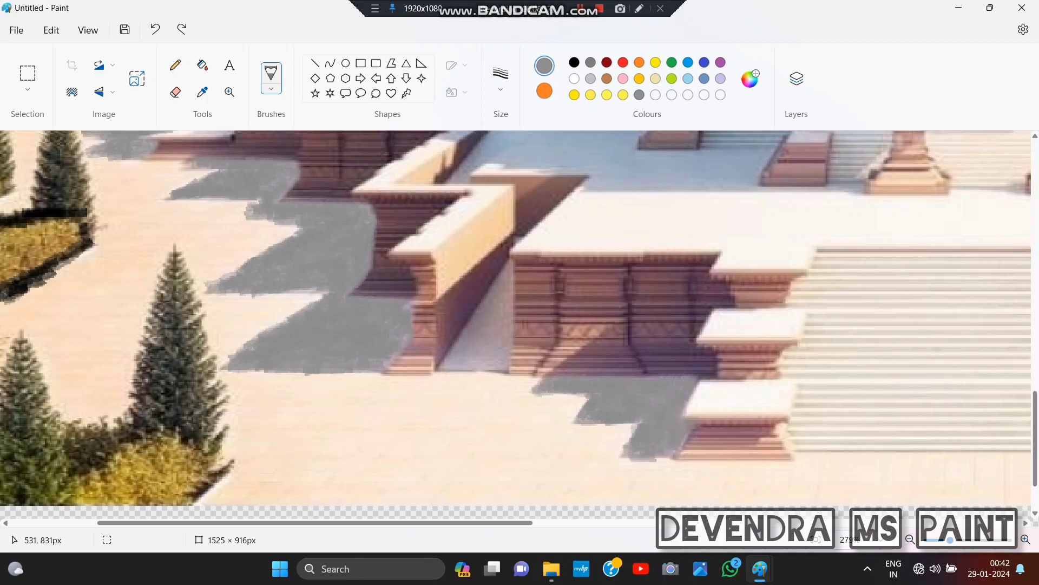
- Paint the long tree shadows across the lawn to the left of the temple in black
scroll(353, 134, up, 5)
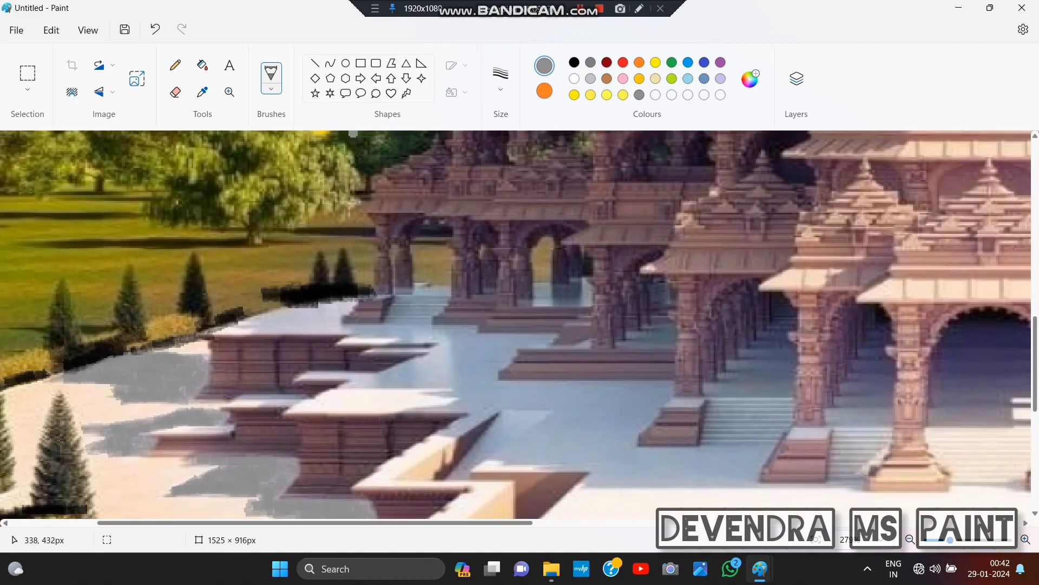
click(574, 63)
drag(3, 216, 142, 217)
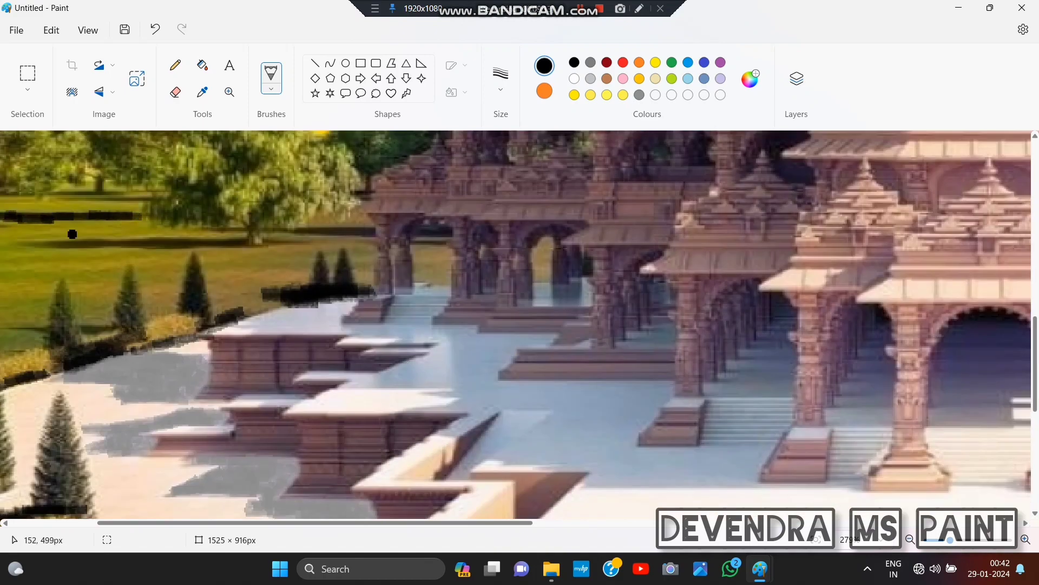
drag(21, 244, 370, 235)
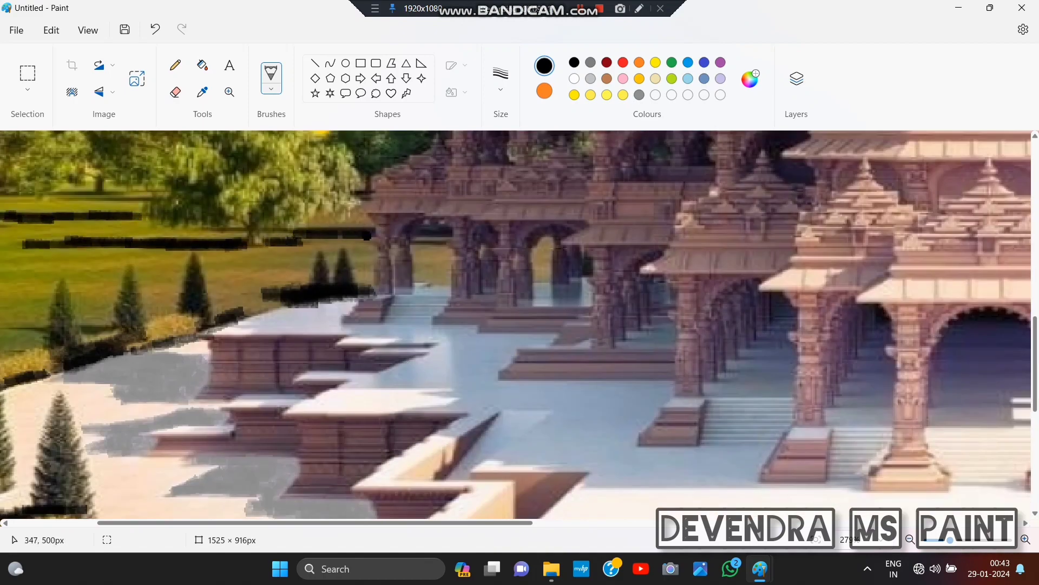
- Paint the remaining tree shadows on the far-left lawn and along the hedge at the picture's lower-left corner in black
scroll(447, 232, up, 2)
scroll(419, 265, down, 3)
drag(173, 523, 60, 523)
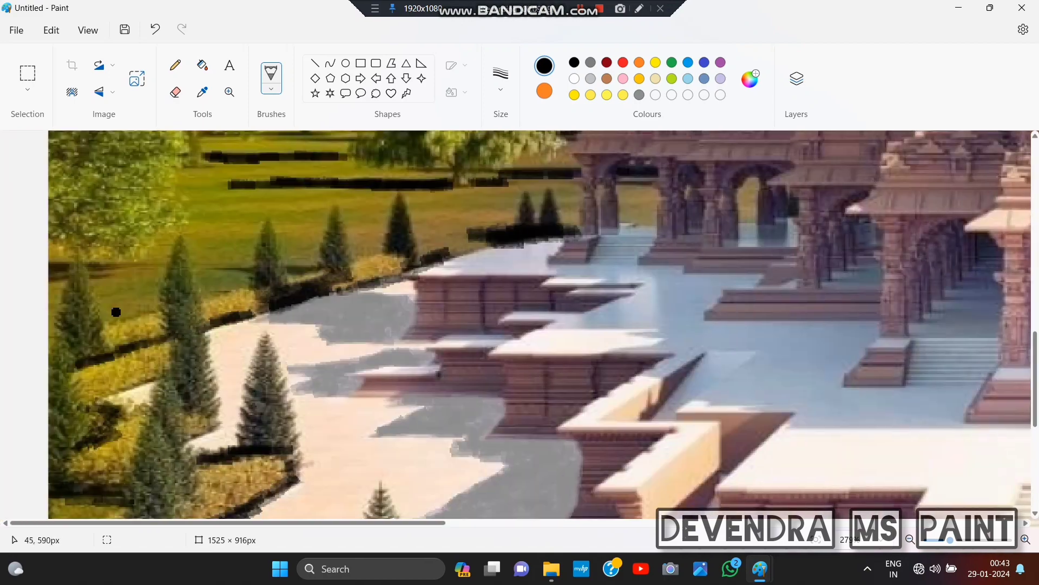
drag(96, 267, 123, 267)
drag(217, 270, 250, 270)
drag(291, 269, 318, 269)
scroll(214, 338, down, 4)
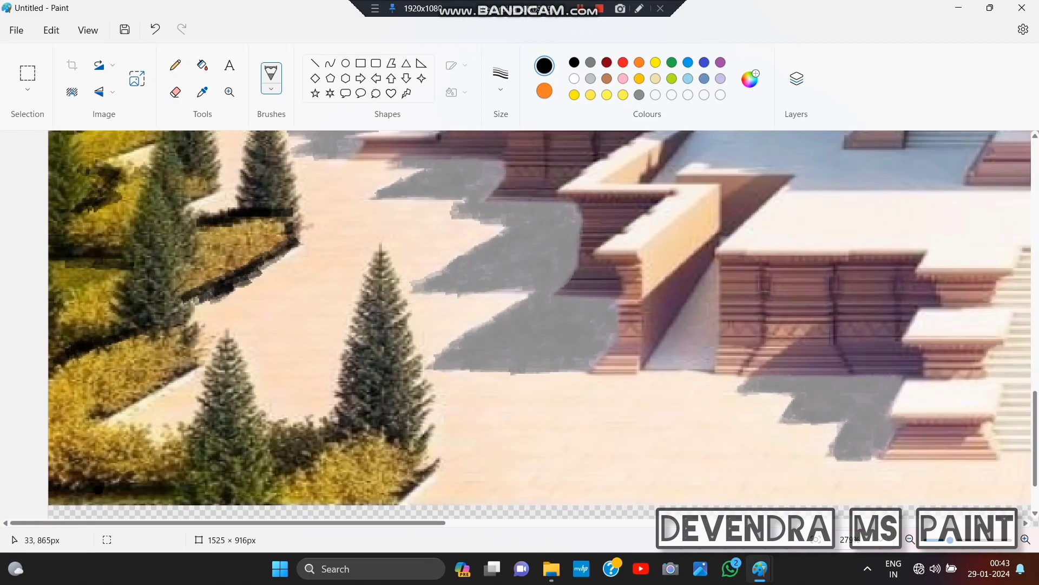
mouse_move(81, 491)
mouse_down()
mouse_move(110, 486)
mouse_move(73, 495)
mouse_up()
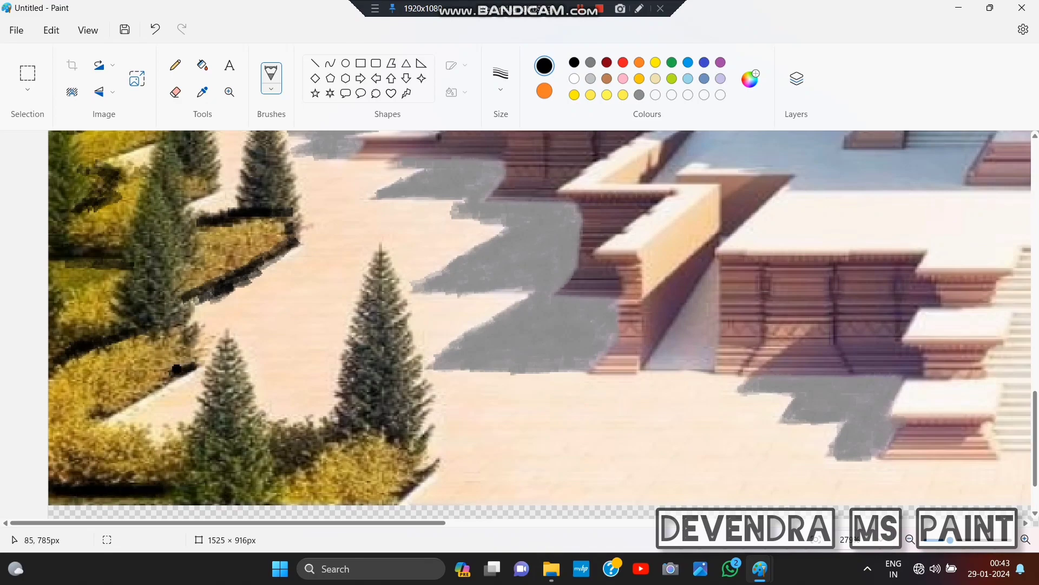
- Paint over the long tree shadows and the hedge-side shadow on the paving to the right of the temple in grey
scroll(114, 411, up, 5)
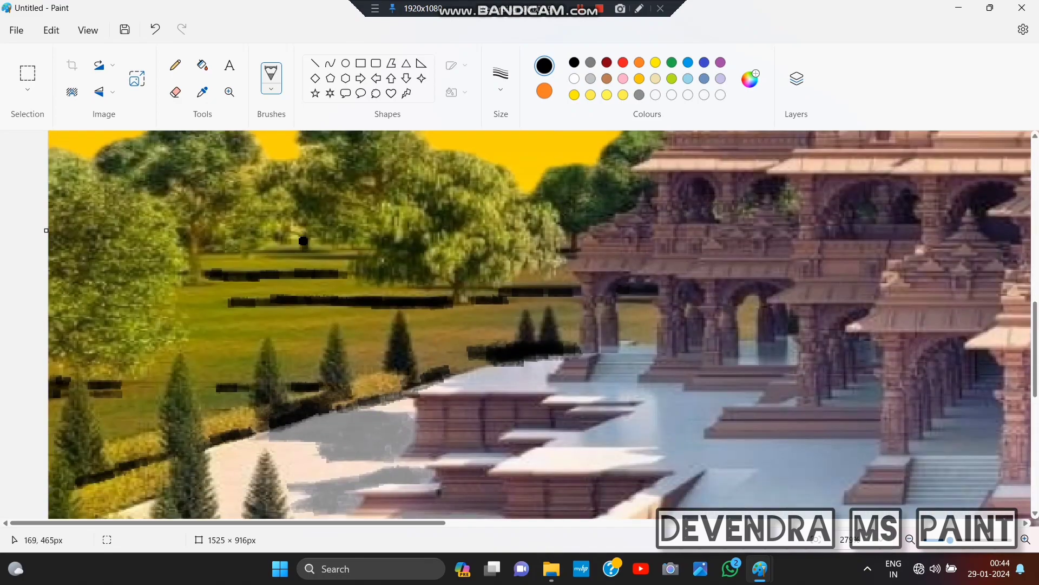
scroll(503, 288, down, 2)
scroll(504, 288, right, 10)
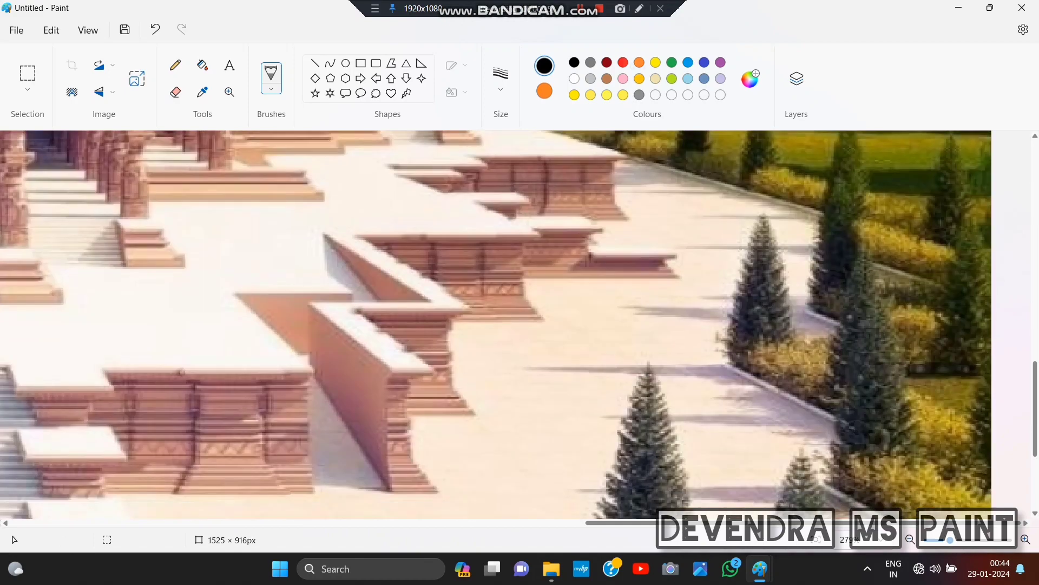
mouse_move(531, 370)
mouse_down()
mouse_move(704, 368)
mouse_move(813, 426)
mouse_move(801, 415)
mouse_up()
key(ctrl+z)
mouse_move(728, 419)
mouse_down()
mouse_move(680, 420)
mouse_move(744, 391)
mouse_move(835, 437)
mouse_move(813, 440)
mouse_up()
drag(751, 497, 686, 497)
drag(588, 491, 600, 491)
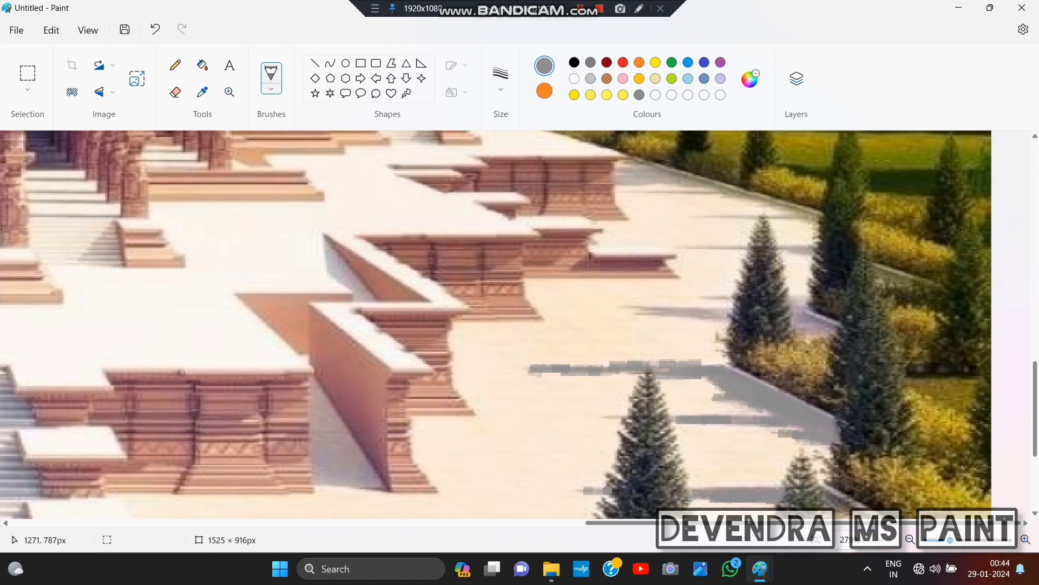
drag(611, 417, 619, 418)
scroll(726, 437, down, 3)
scroll(402, 383, down, 6)
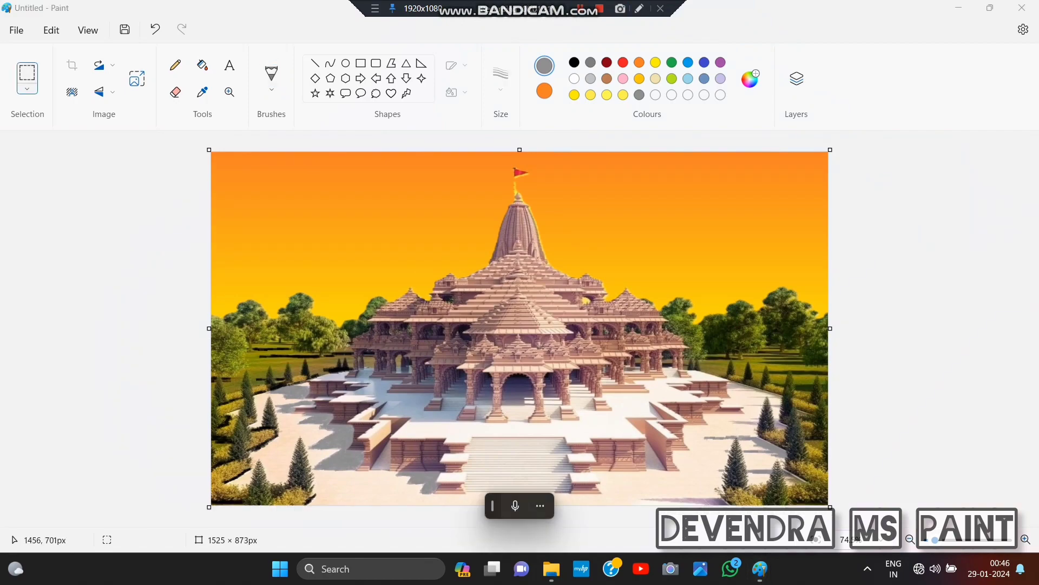
- Choose a brush and stroke size, then paint the grey tree shadows along the picture's lower edge and beside the right-hand hedge
scroll(832, 442, up, 3)
click(271, 79)
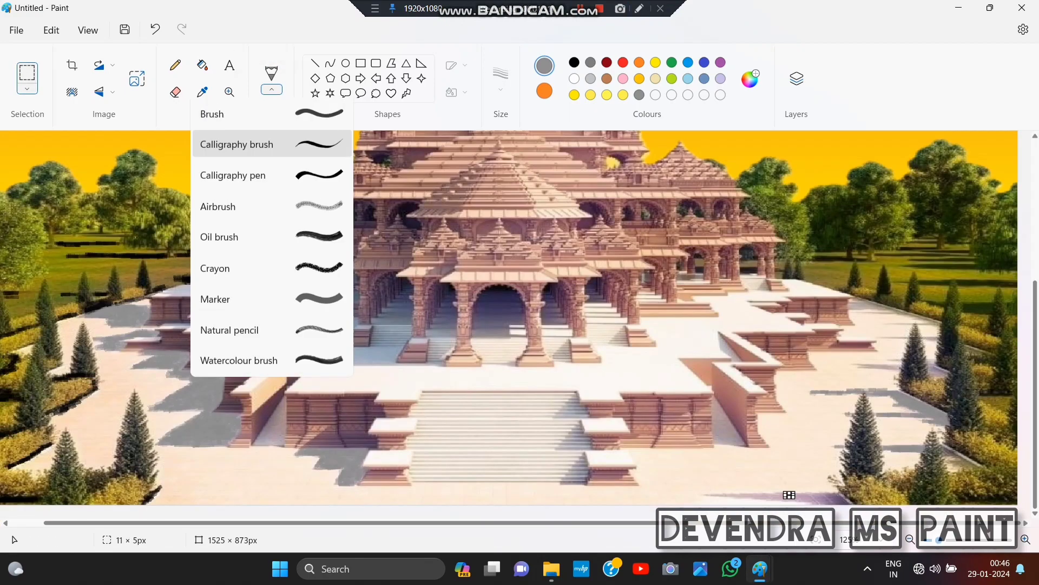
click(255, 142)
click(501, 76)
click(501, 206)
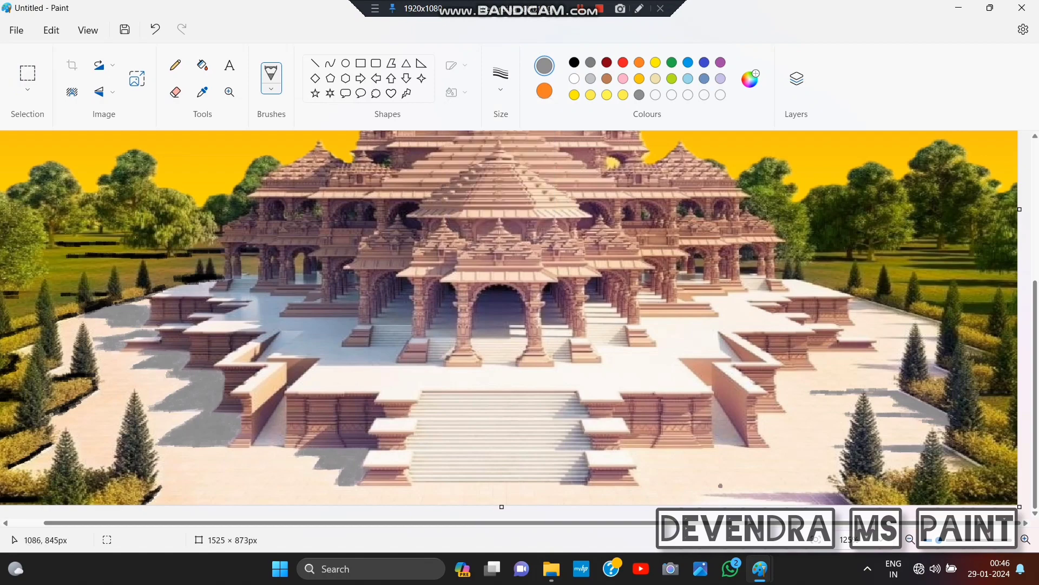
mouse_move(818, 493)
mouse_down()
mouse_move(705, 499)
mouse_move(749, 498)
mouse_up()
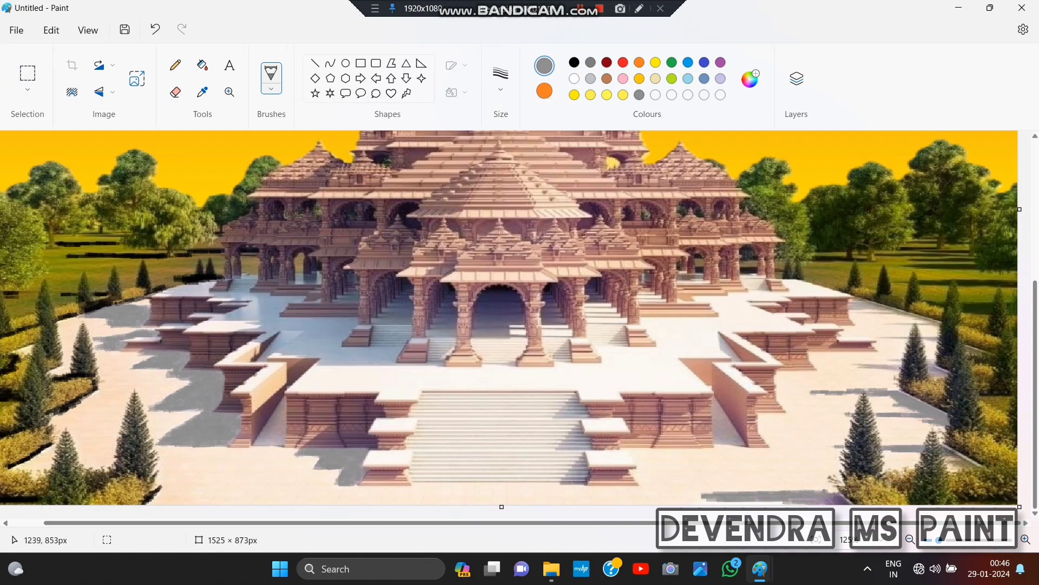
drag(823, 495, 847, 500)
drag(969, 458, 951, 451)
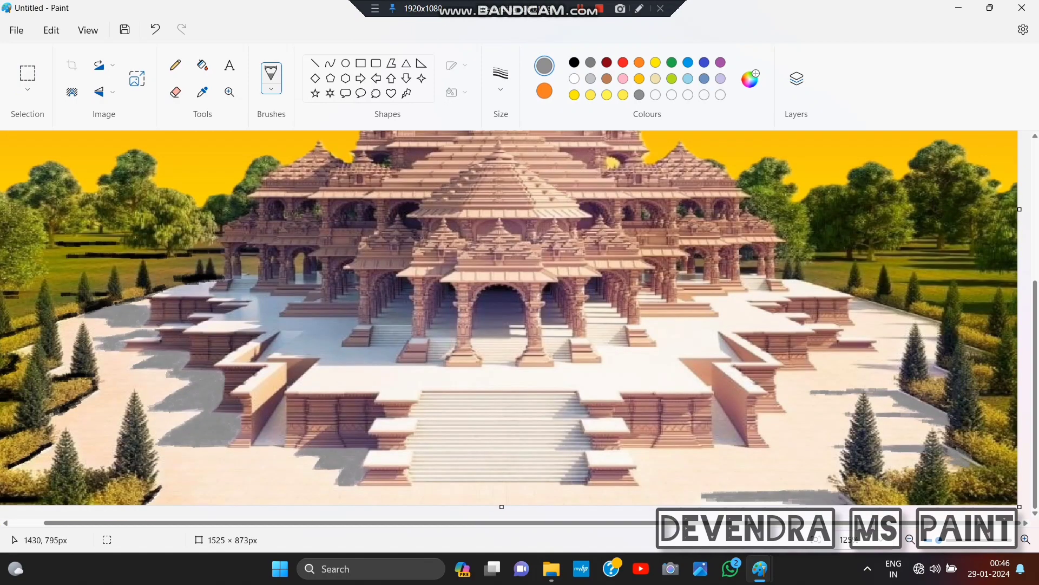
- Set the colour to black and paint tree shadows across the lawn to the right of the temple
scroll(509, 325, up, 2)
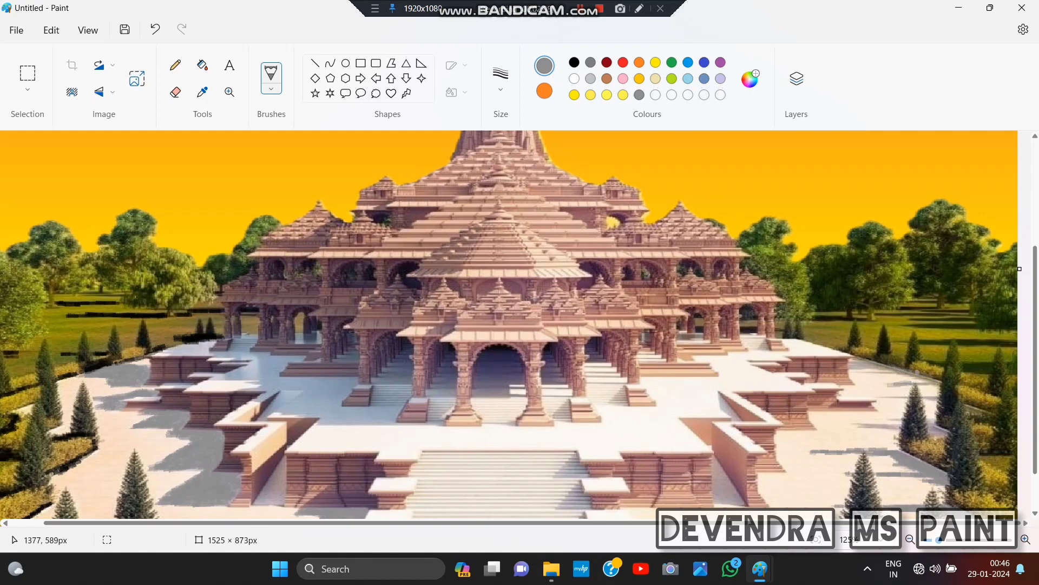
click(574, 62)
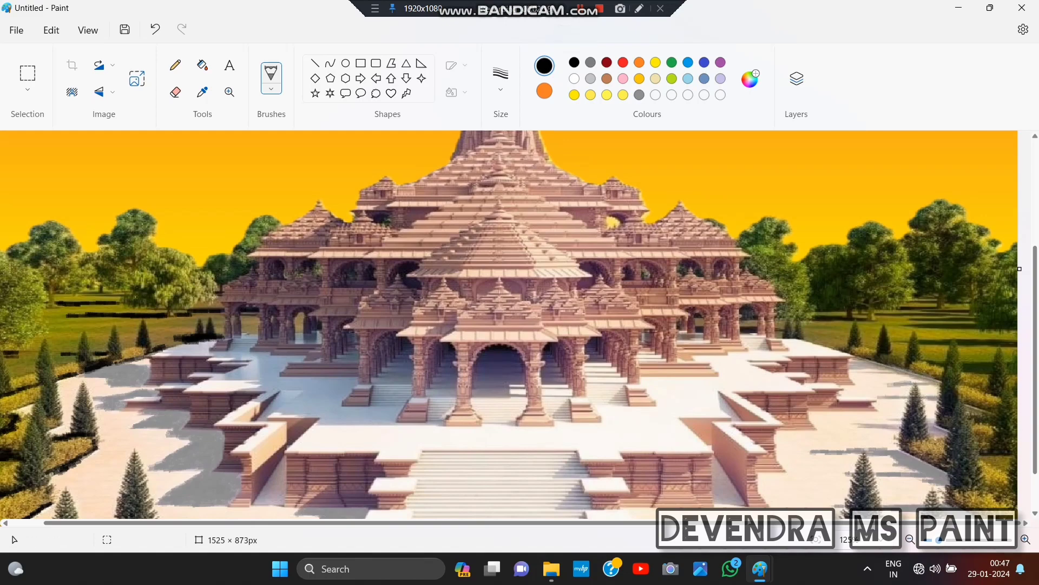
scroll(957, 332, up, 3)
mouse_move(922, 285)
mouse_down()
mouse_move(945, 288)
mouse_move(850, 289)
mouse_move(947, 268)
mouse_up()
mouse_move(865, 256)
mouse_down()
mouse_move(948, 255)
mouse_move(860, 248)
mouse_move(903, 234)
mouse_up()
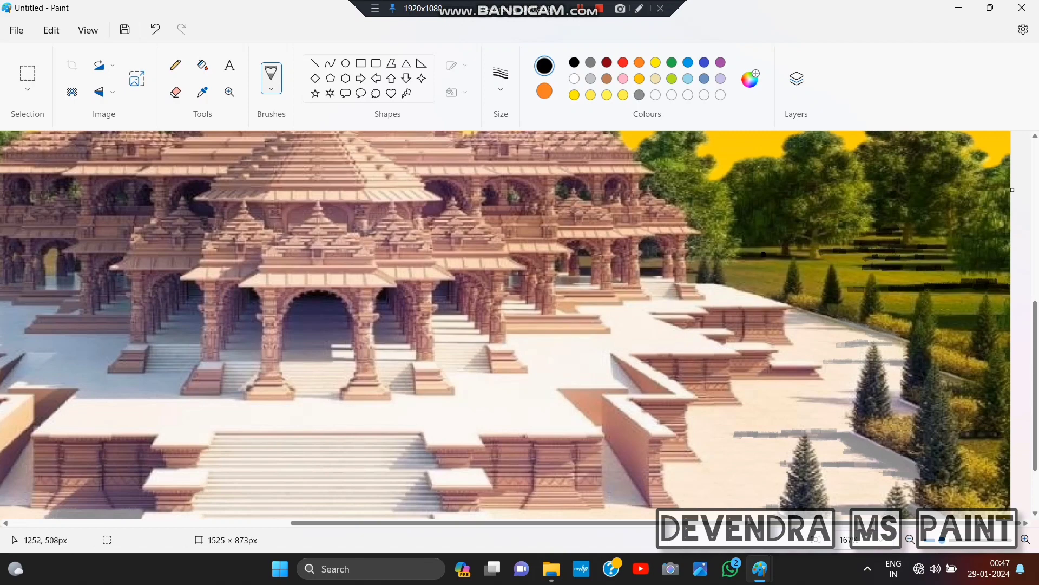
scroll(769, 242, down, 3)
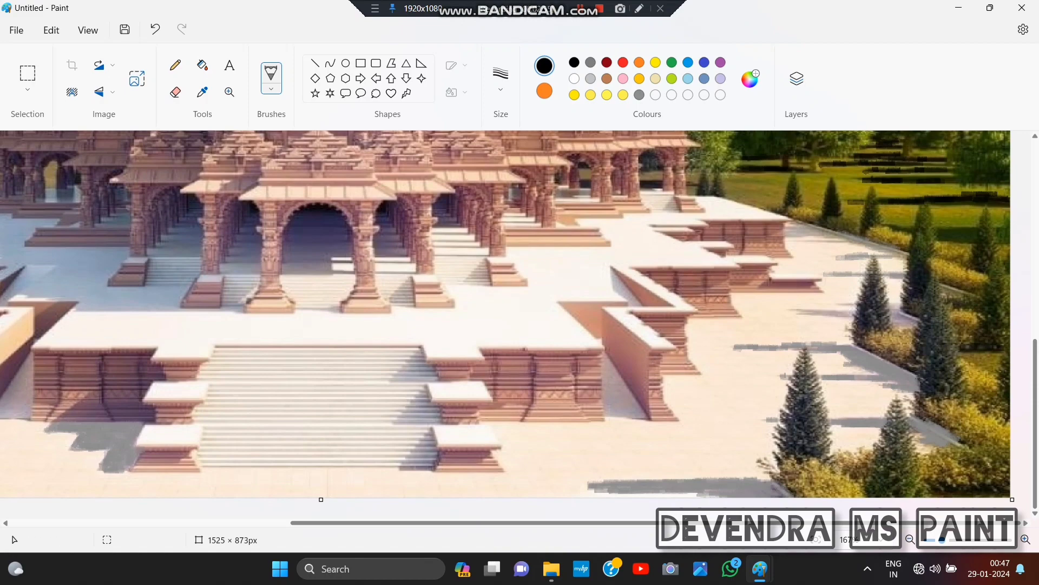
scroll(895, 389, up, 3)
scroll(895, 388, down, 3)
click(816, 539)
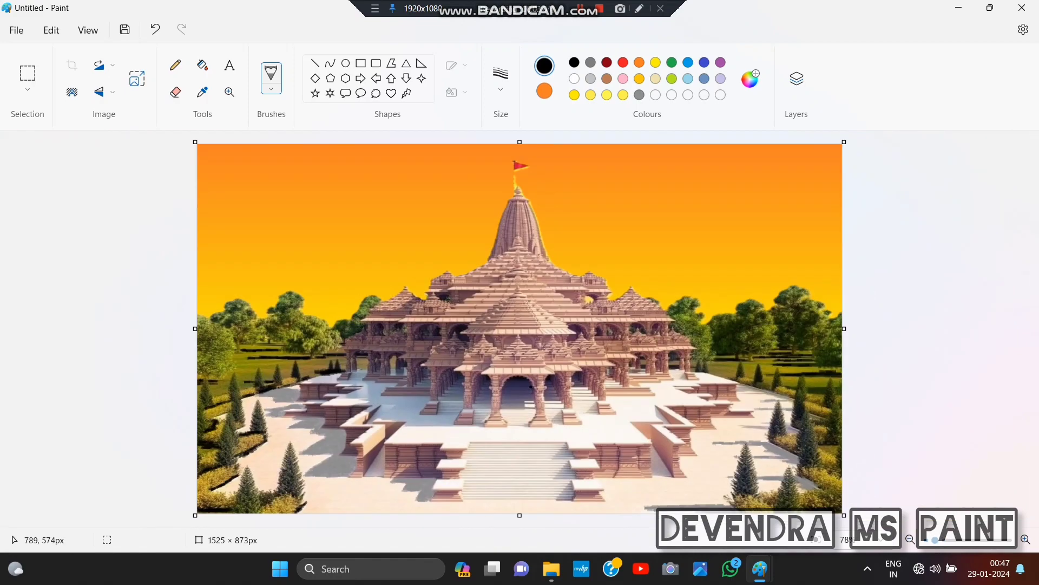